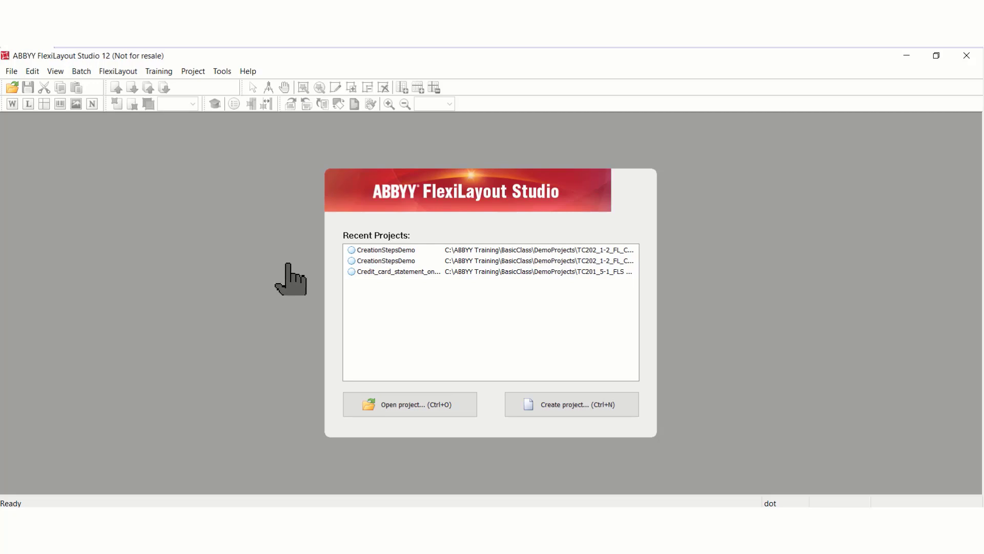
# - Open the most recent CreationStepsDemo project and display page 1 of the batch
pyautogui.click(391, 250)
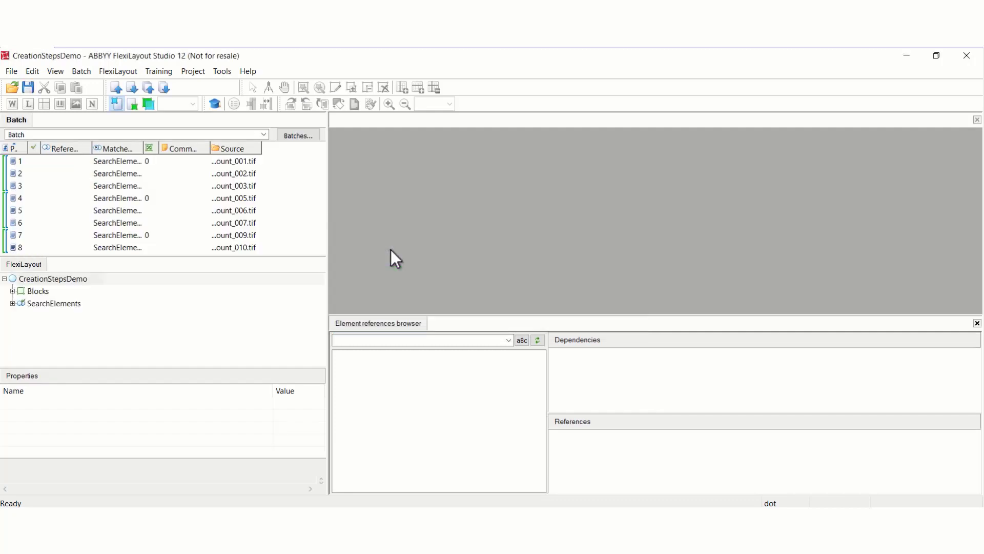
pyautogui.click(49, 158)
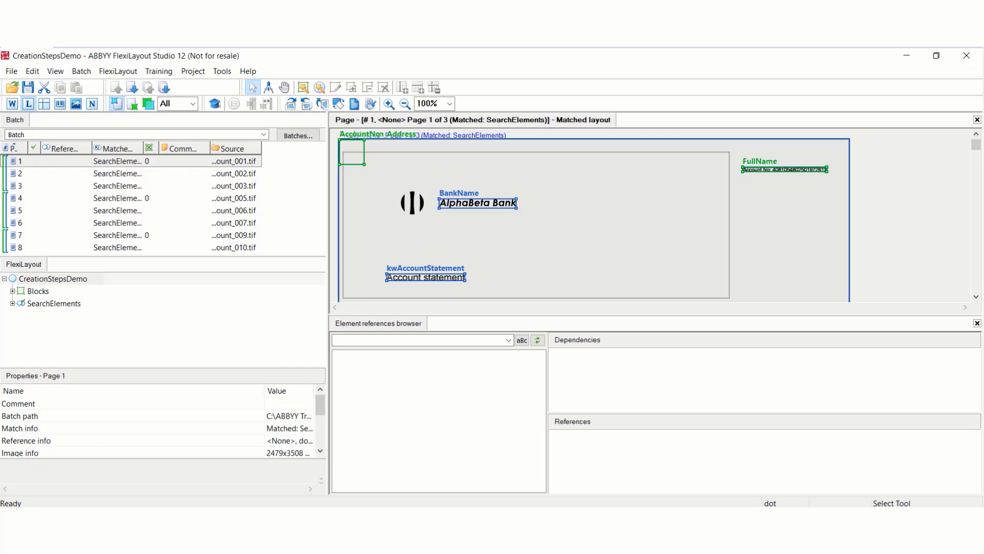
# - Add a Static Text element under SearchElements
pyautogui.rightClick(69, 302)
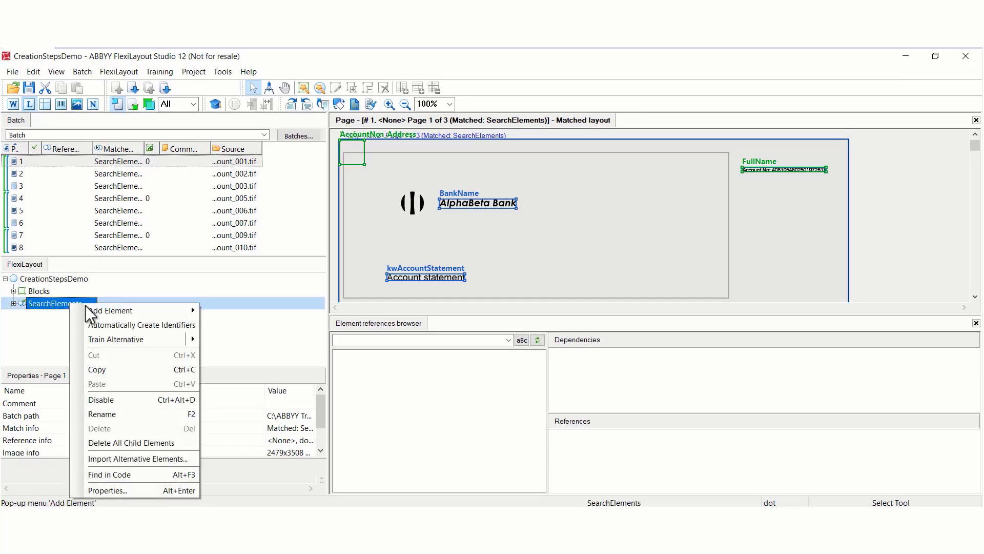
pyautogui.moveTo(122, 309)
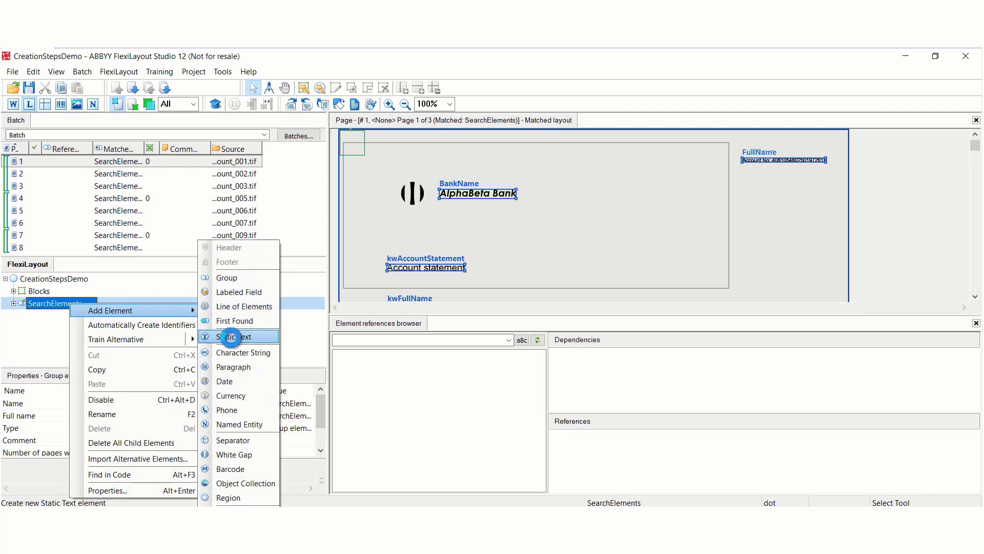
pyautogui.click(232, 338)
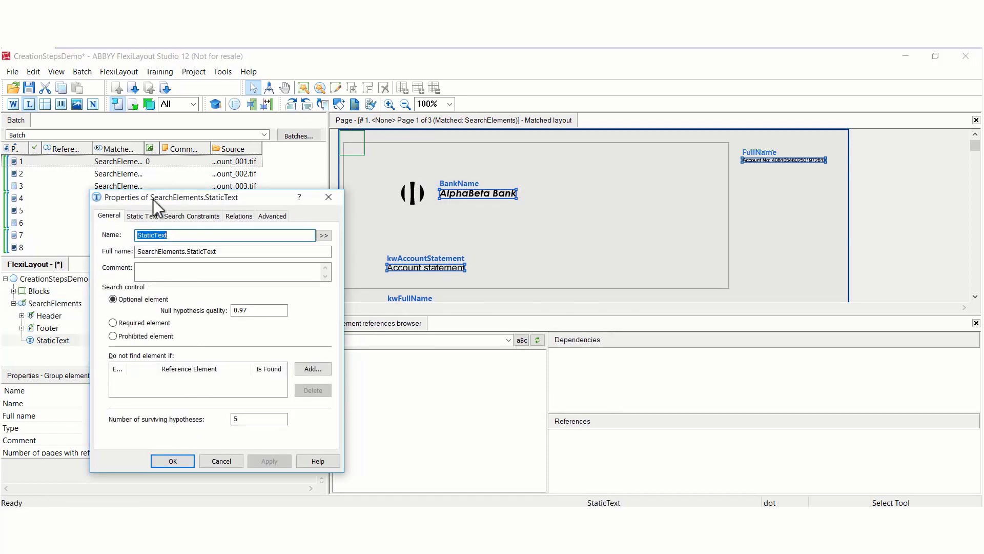
# - Try switching Take spaces into account on and off in the static text element's own settings
pyautogui.click(141, 215)
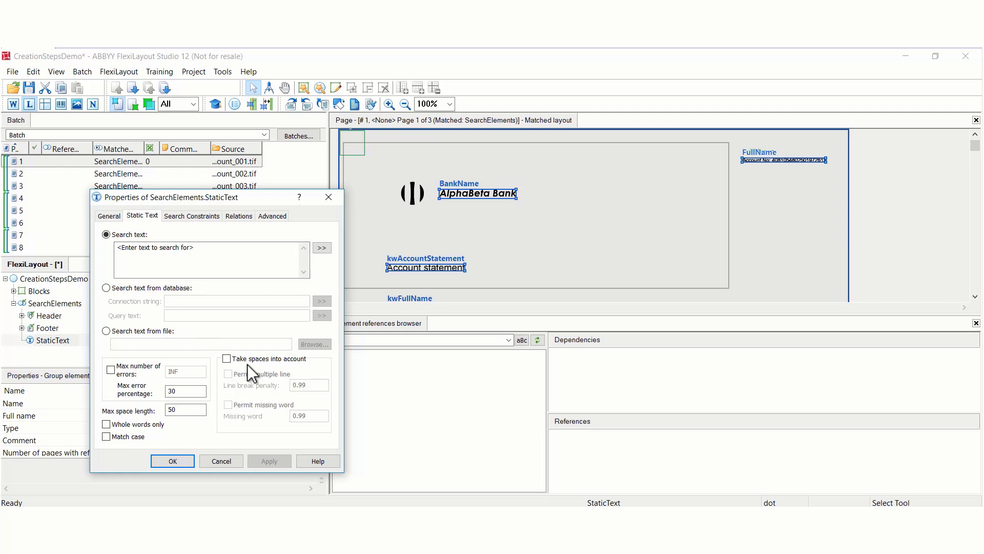
pyautogui.click(172, 248)
pyautogui.click(226, 358)
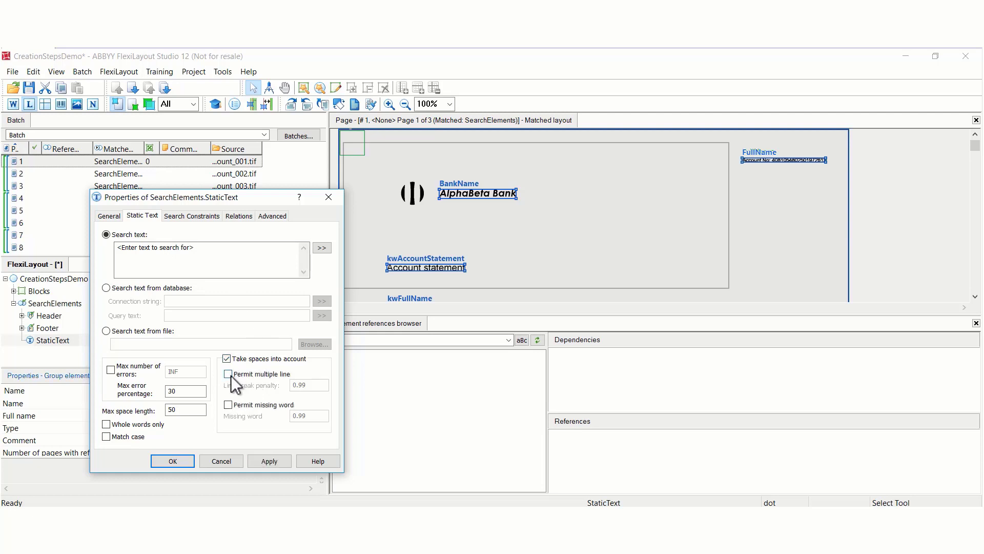
pyautogui.click(227, 359)
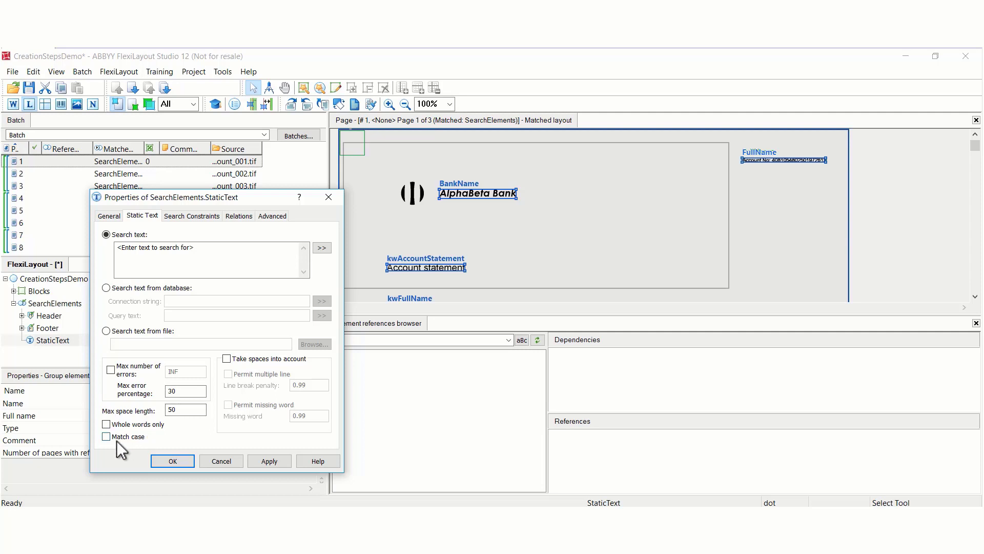
# - Set the static text element's search text to "dear" and enable Whole words only
pyautogui.click(187, 252)
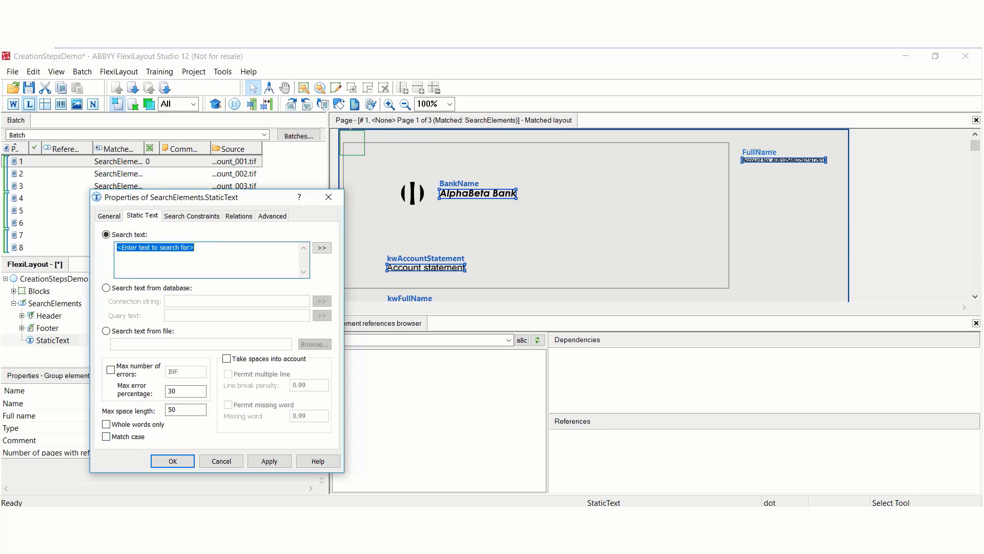
pyautogui.write('Dear')
pyautogui.press('BackSpace')
pyautogui.press('BackSpace')
pyautogui.press('BackSpace')
pyautogui.press('BackSpace')
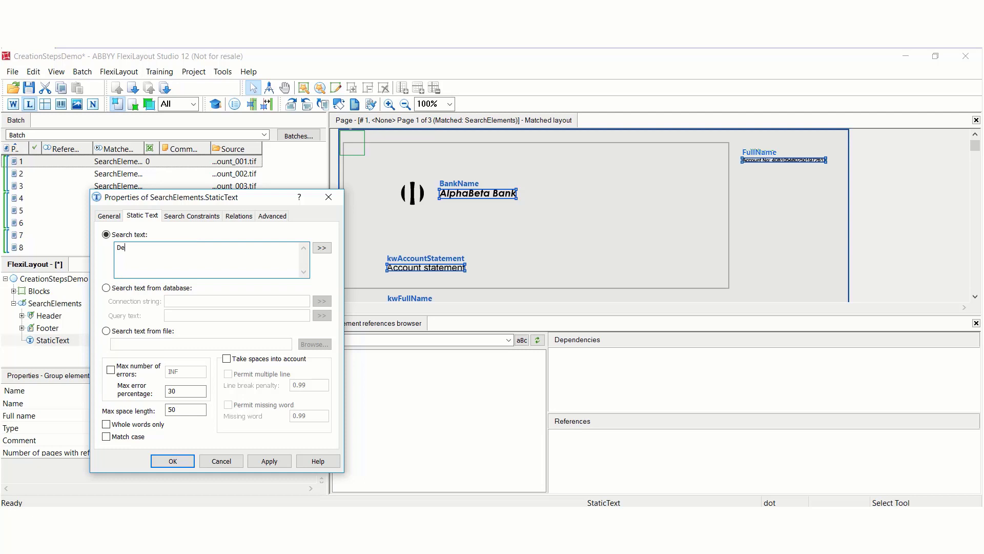
pyautogui.write('dear')
pyautogui.click(109, 426)
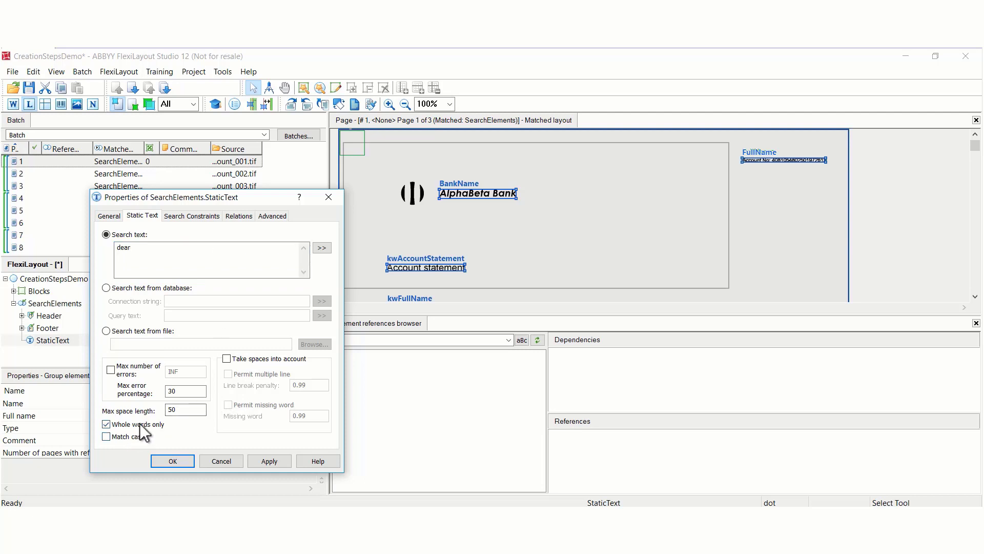
pyautogui.doubleClick(145, 260)
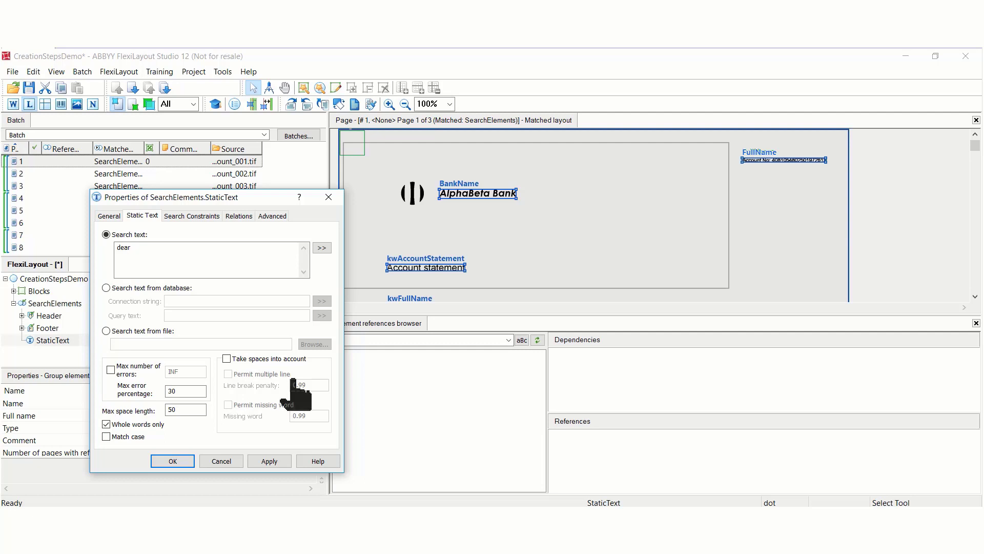
# - Enable Take spaces into account for the static text element, then discard its property changes
pyautogui.click(226, 359)
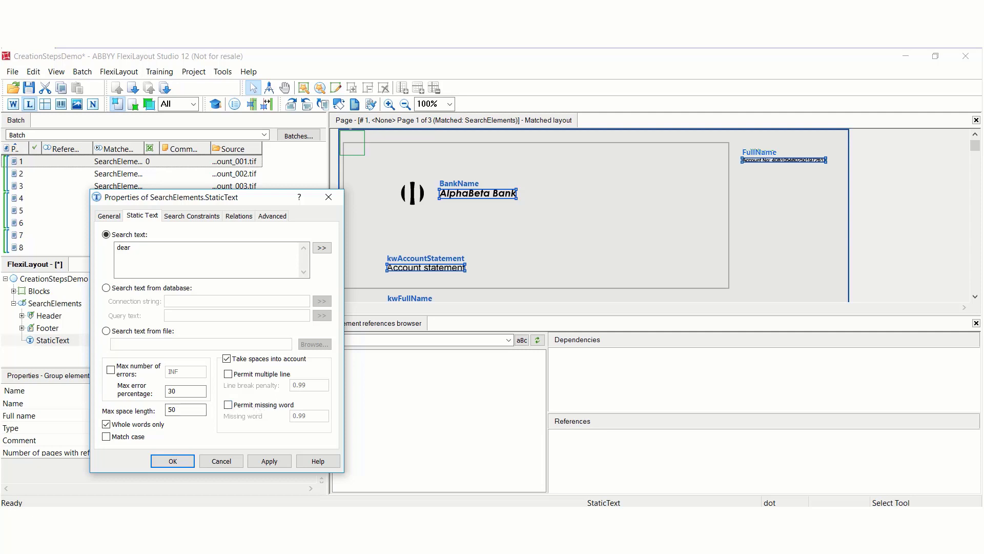
pyautogui.click(177, 391)
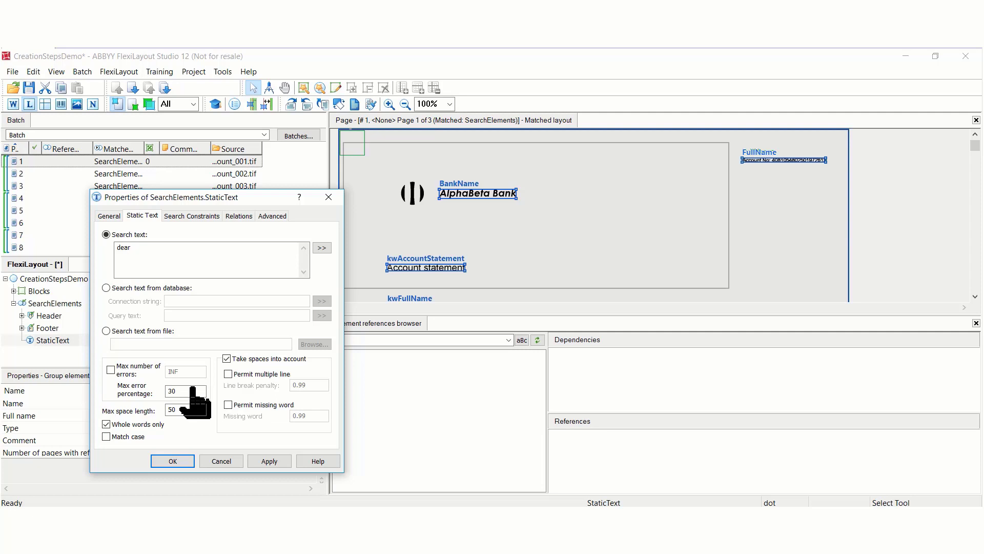
pyautogui.click(221, 461)
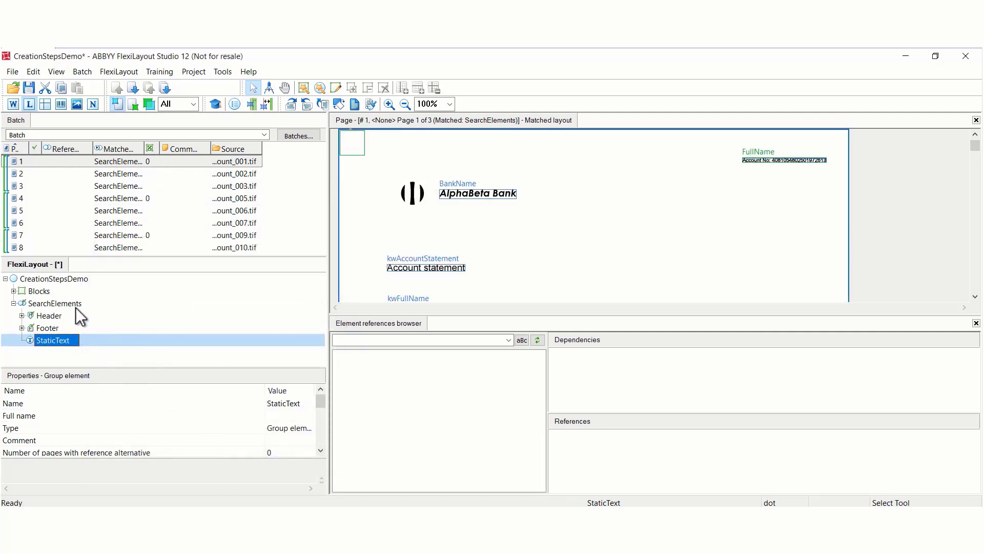
# - Add a Separator element under SearchElements, check its orientation and length settings, and close its properties without changes
pyautogui.rightClick(54, 304)
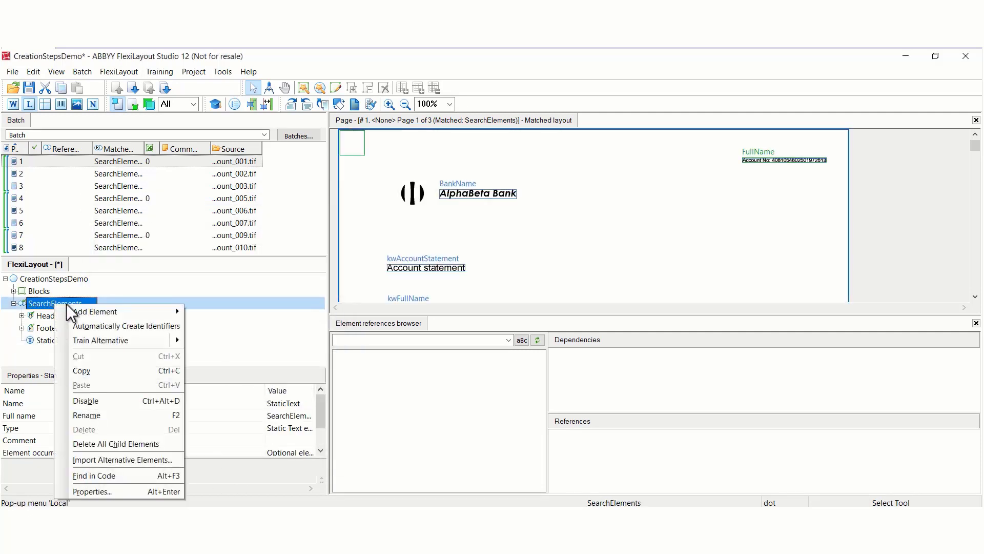
pyautogui.moveTo(94, 310)
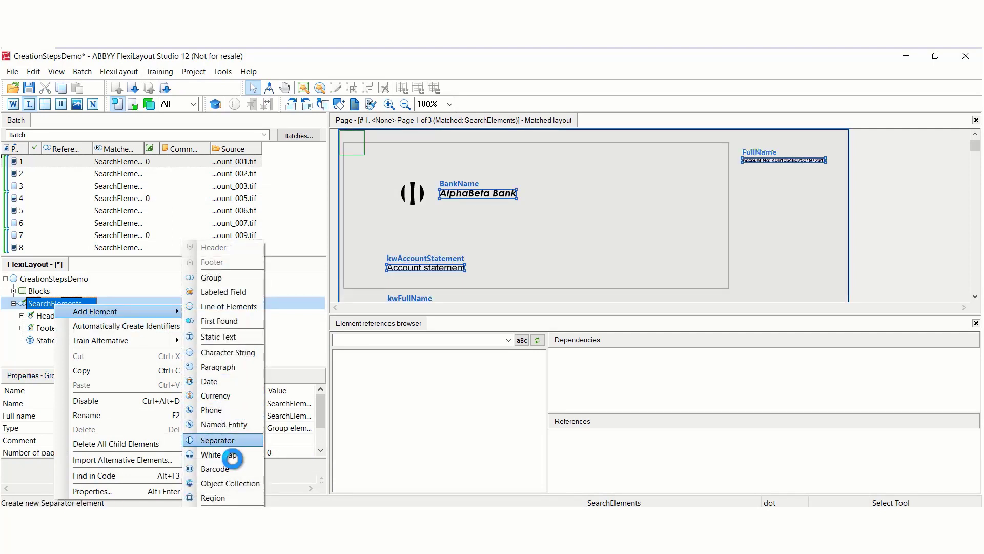
pyautogui.click(220, 440)
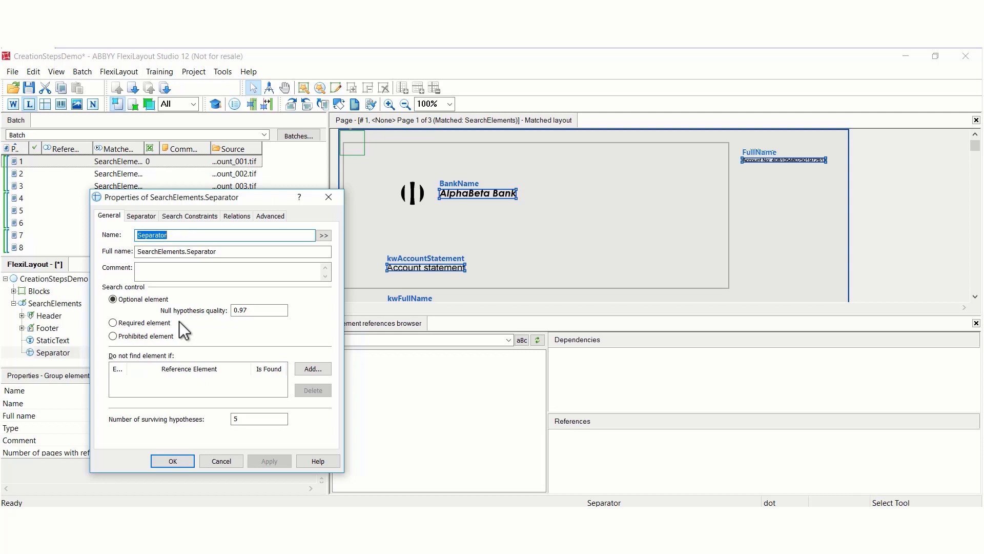
pyautogui.click(142, 215)
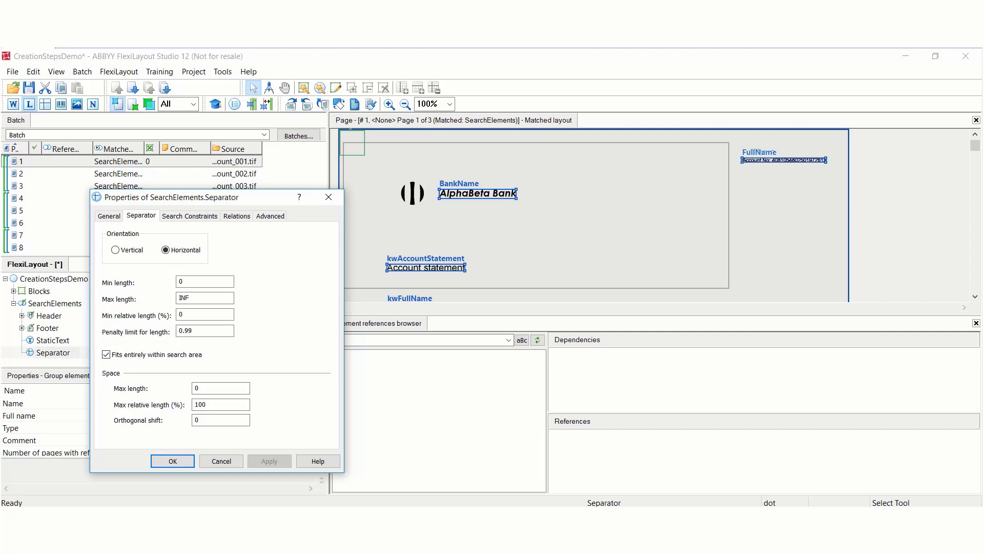
pyautogui.click(214, 457)
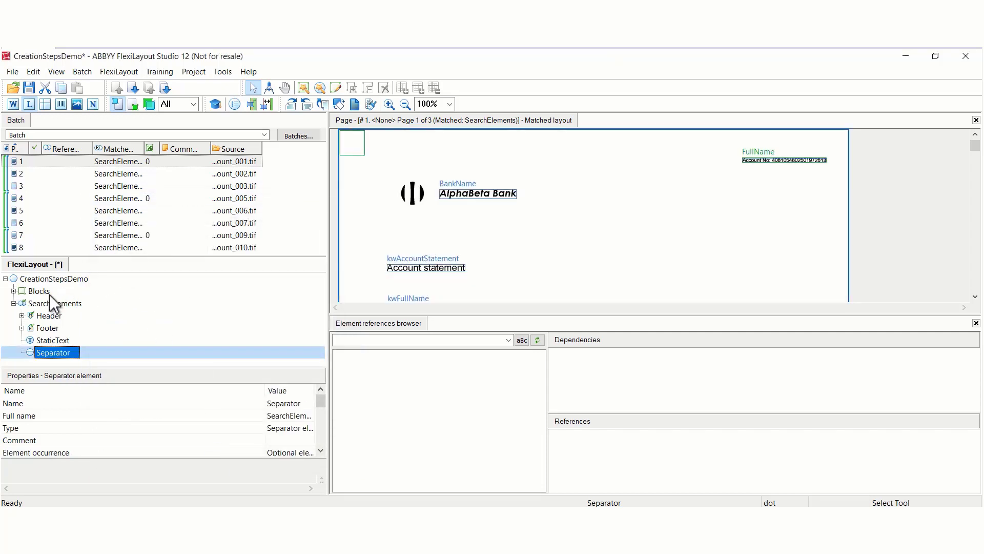
# - Add a White Gap element under SearchElements
pyautogui.click(49, 302)
pyautogui.rightClick(50, 303)
pyautogui.moveTo(98, 312)
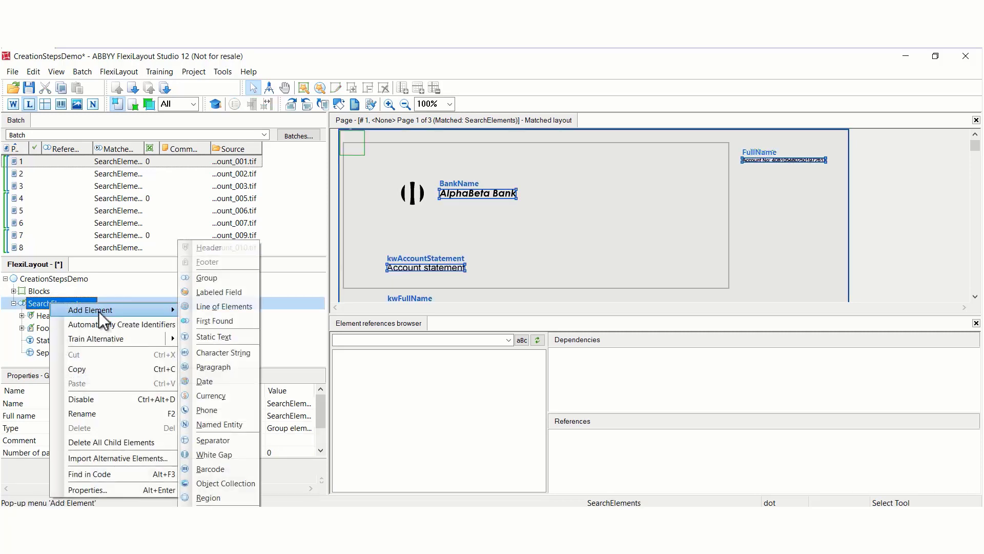
pyautogui.click(218, 454)
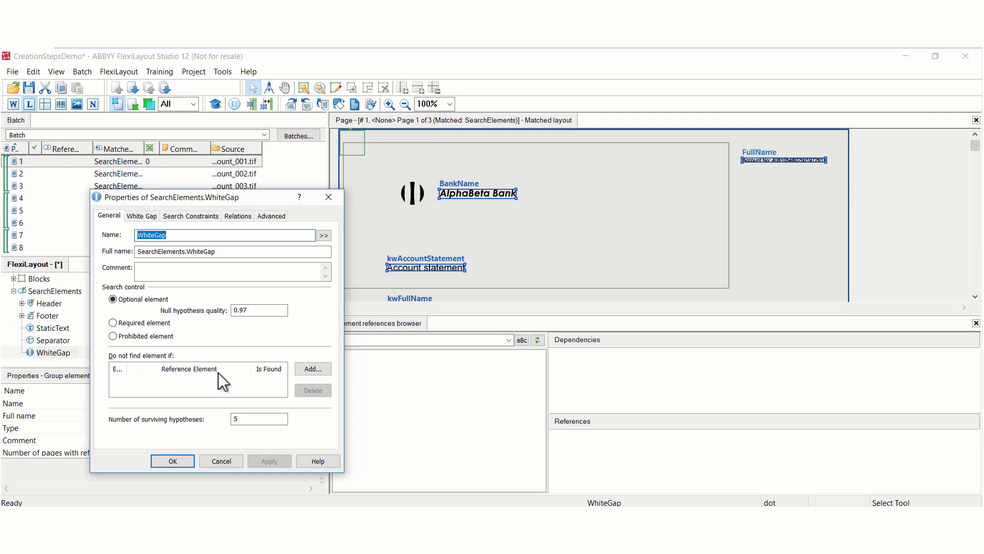
# - Try both white gap orientations, keep Horizontal, and search among Separator and Barcode objects instead of Text
pyautogui.click(142, 216)
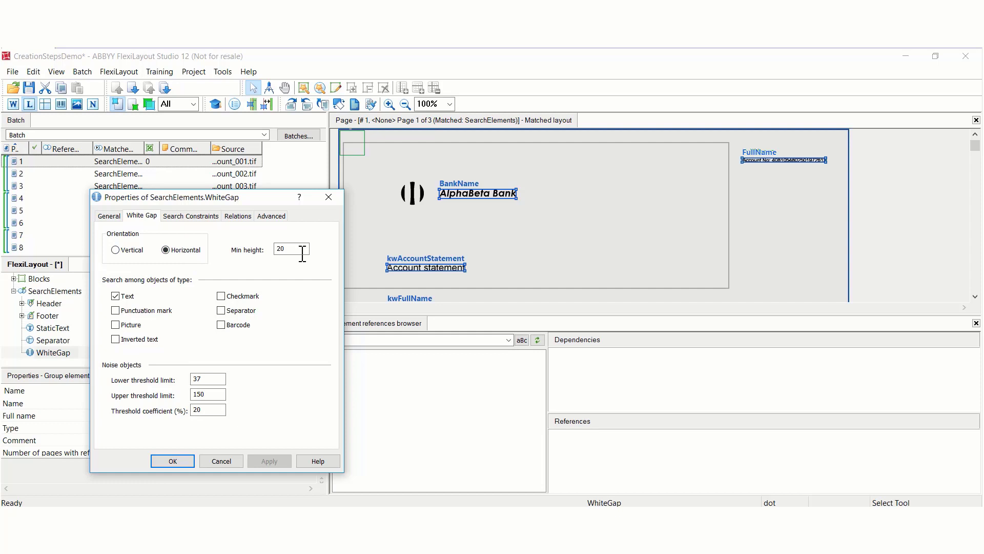
pyautogui.click(115, 251)
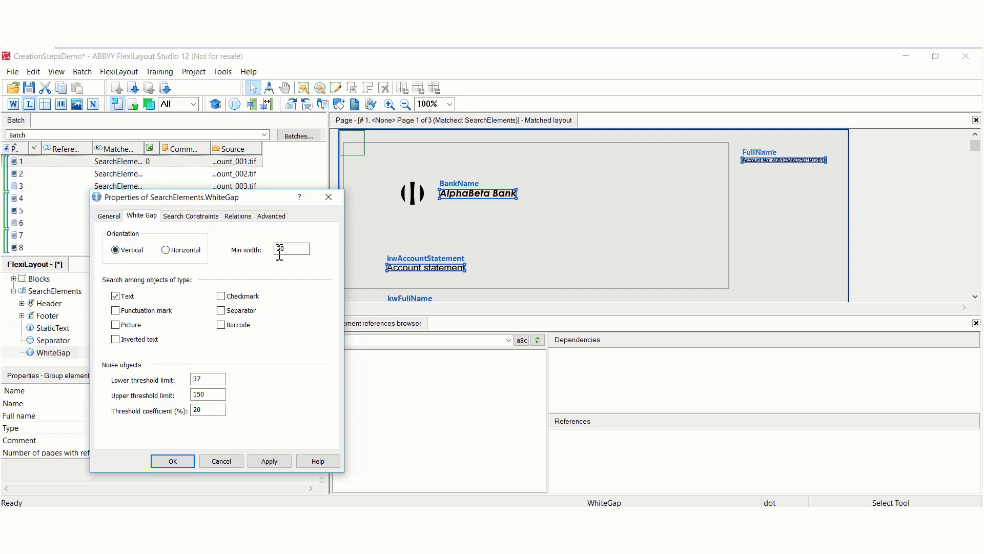
pyautogui.click(165, 250)
pyautogui.click(221, 325)
pyautogui.click(222, 311)
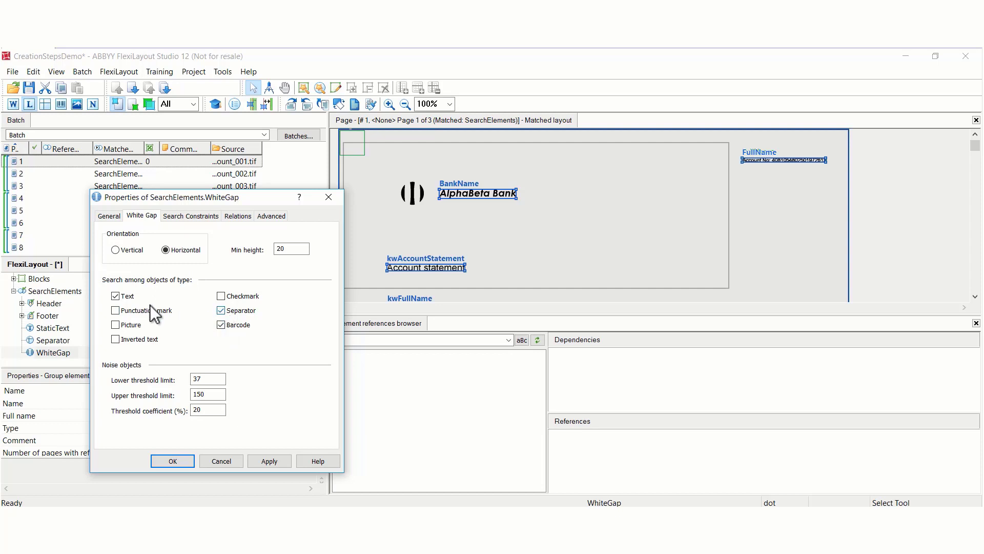
pyautogui.click(115, 296)
# - Compare the white gap element's relations with its object type settings, then discard its property changes
pyautogui.click(237, 215)
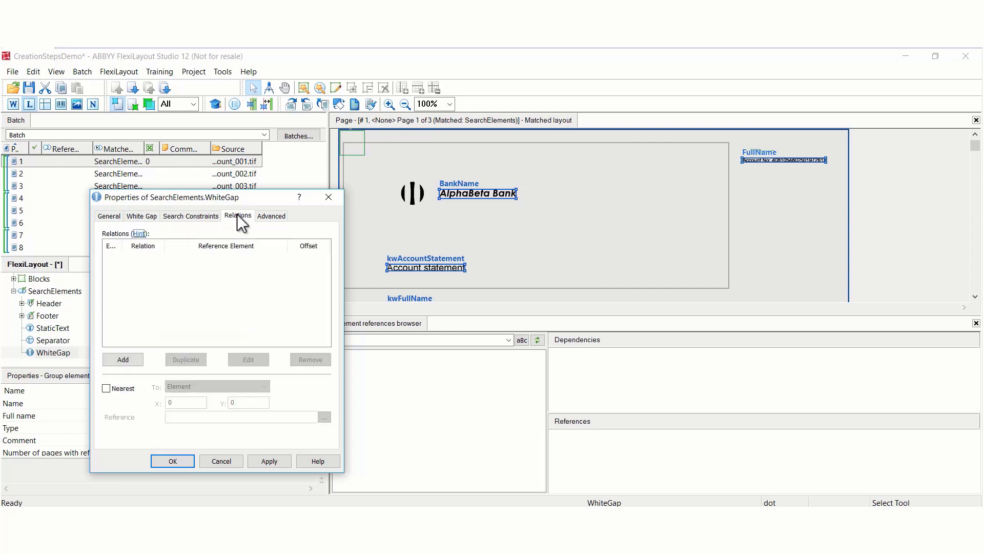
pyautogui.click(146, 217)
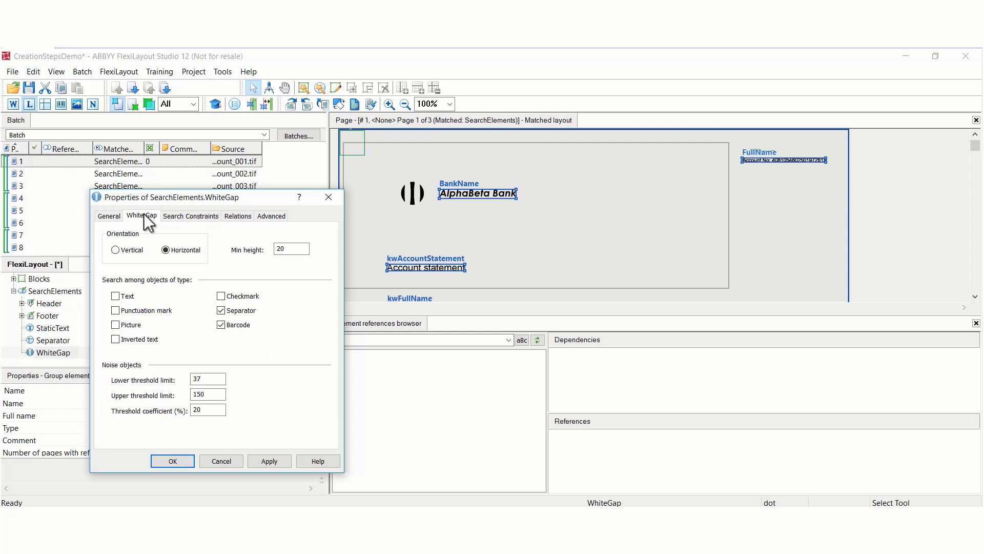
pyautogui.click(239, 215)
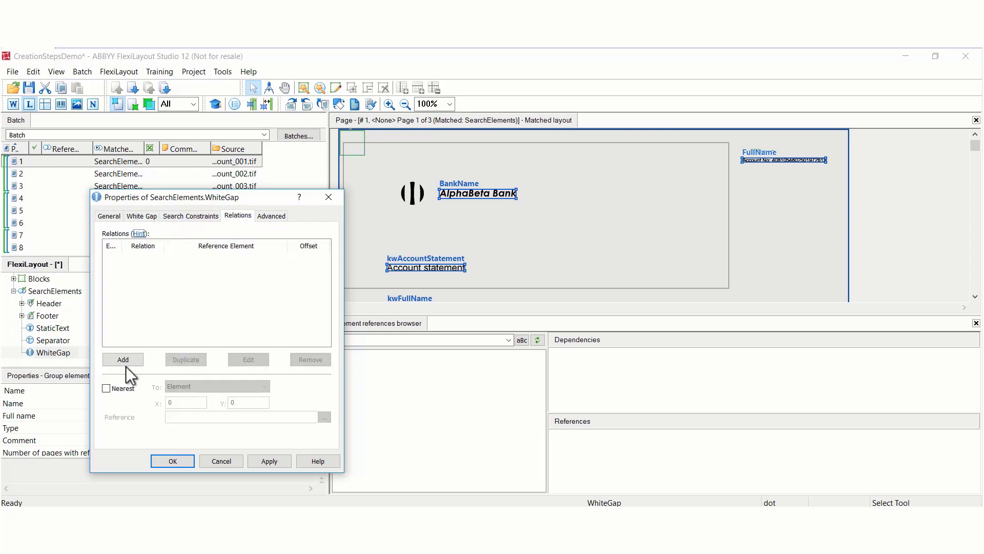
pyautogui.click(148, 217)
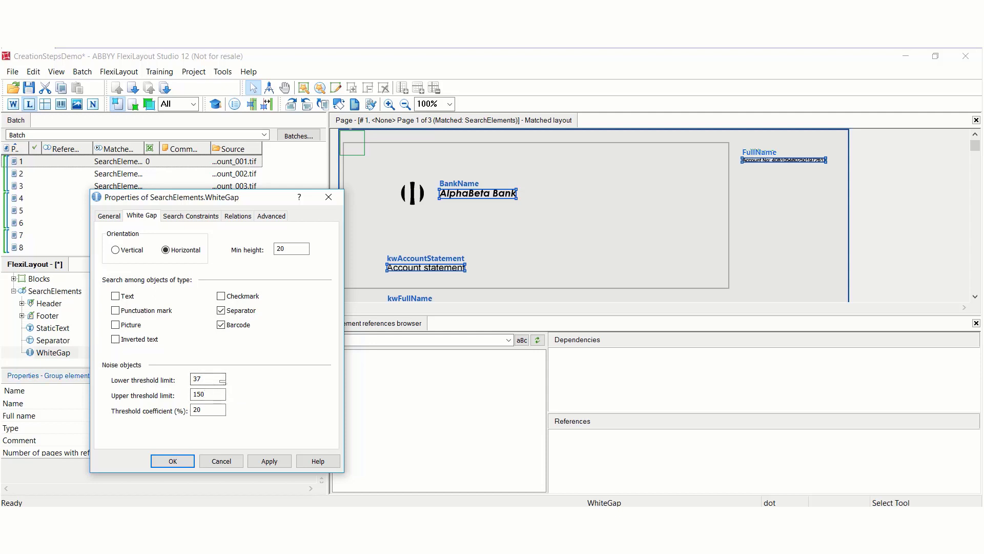
pyautogui.click(224, 461)
# - Add a Barcode element under SearchElements
pyautogui.click(55, 291)
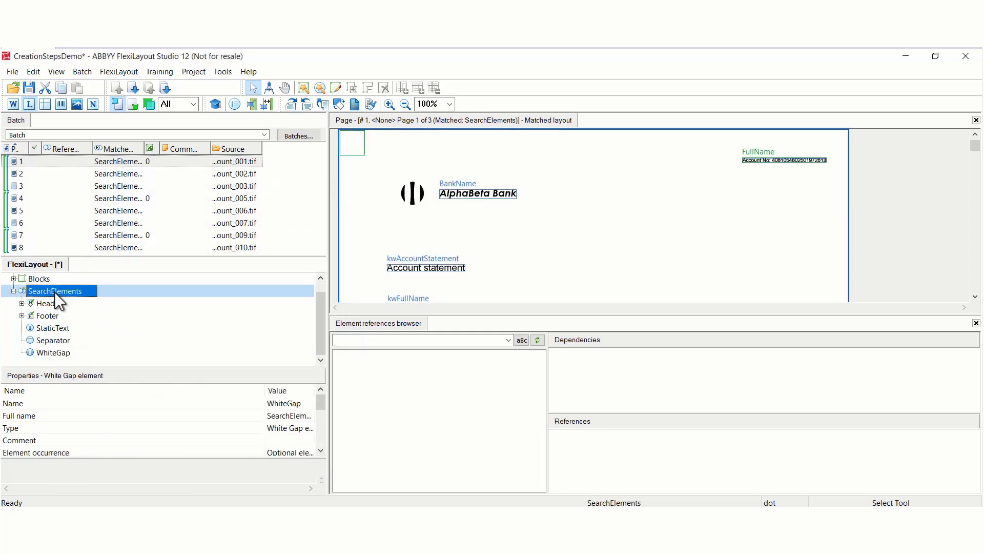
pyautogui.rightClick(55, 292)
pyautogui.moveTo(99, 299)
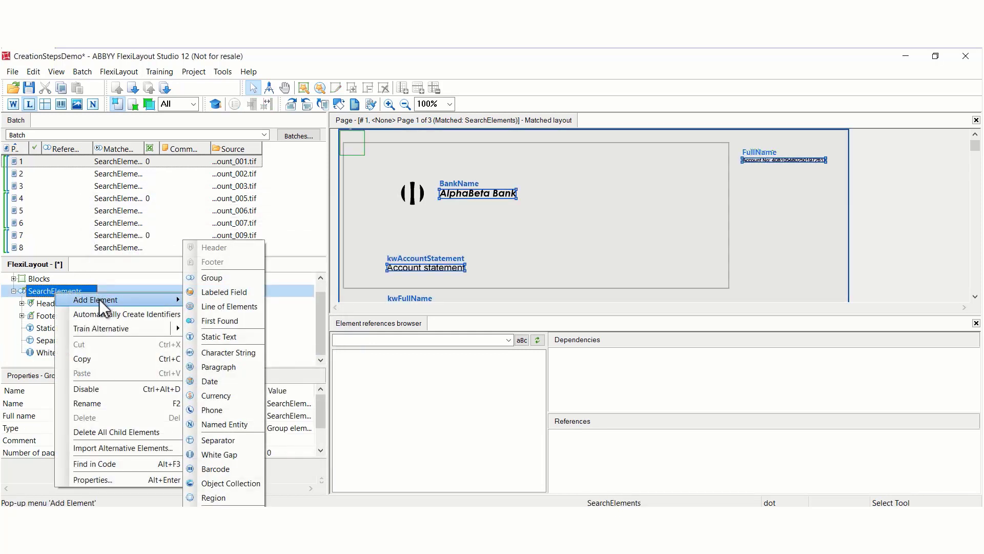
pyautogui.click(221, 469)
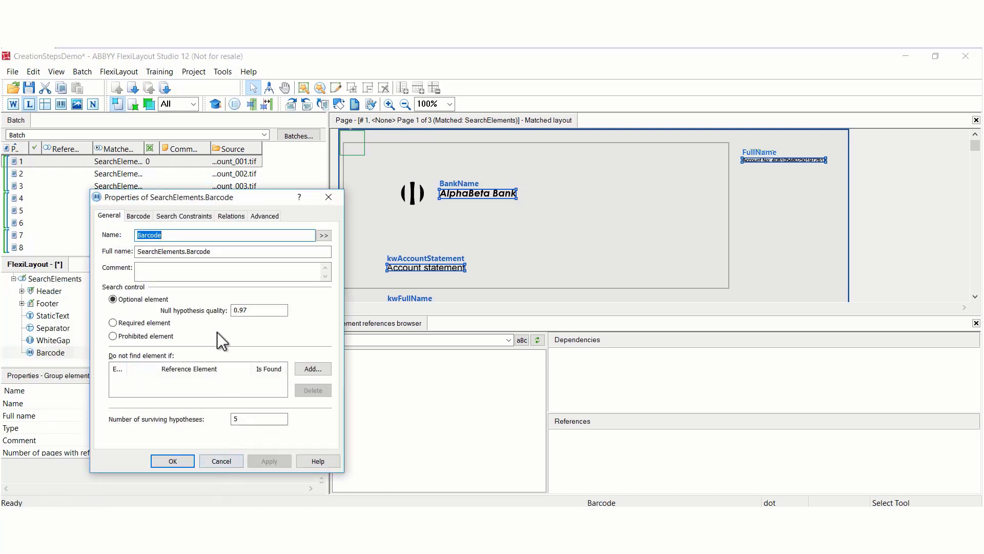
# - Limit the barcode element's types to EAN13, Codabar with checksum and Matrix 25
pyautogui.click(138, 216)
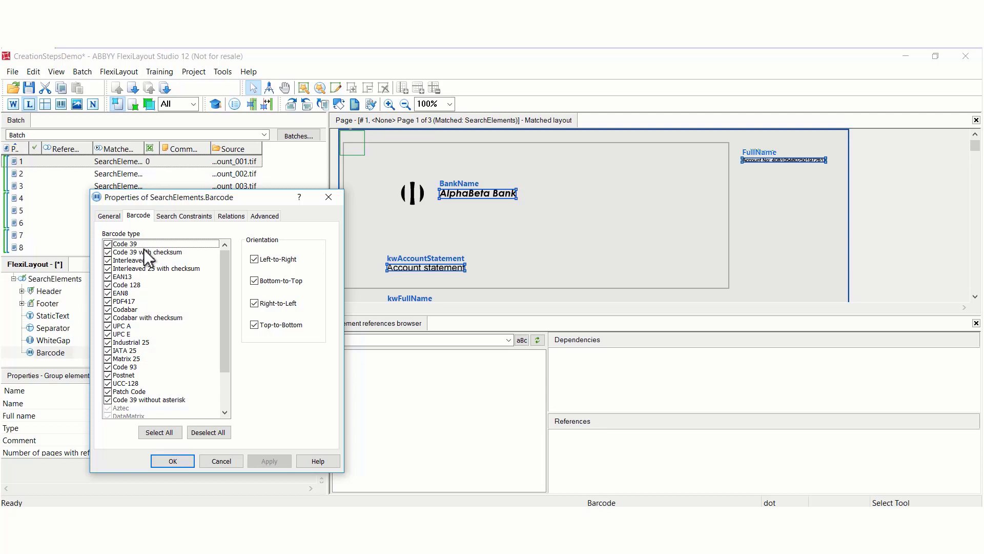
pyautogui.click(209, 433)
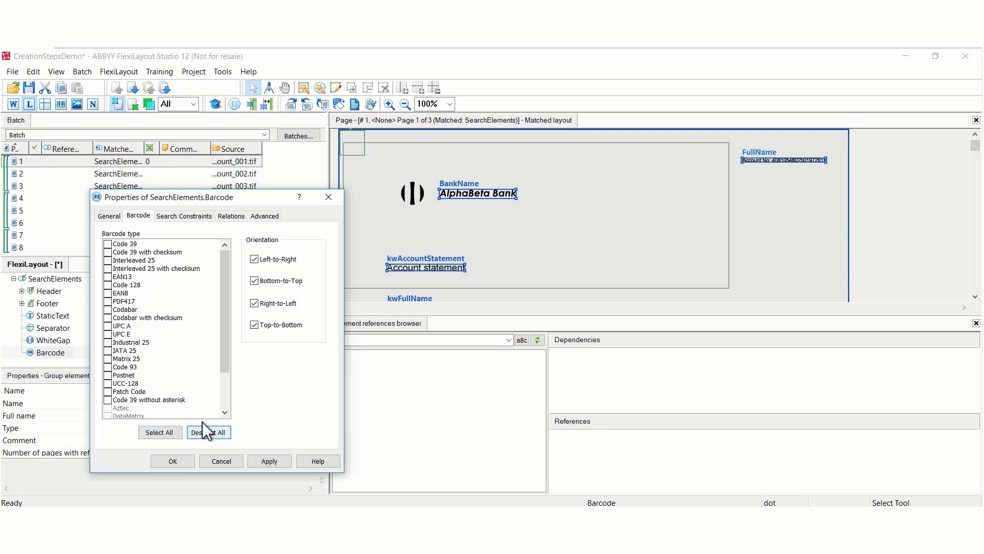
pyautogui.click(109, 279)
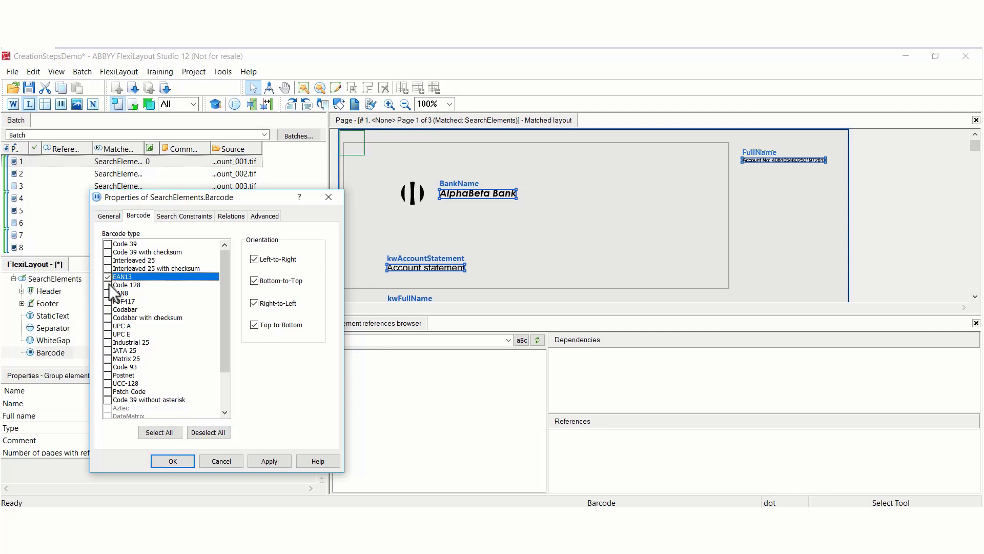
pyautogui.click(107, 318)
pyautogui.click(107, 359)
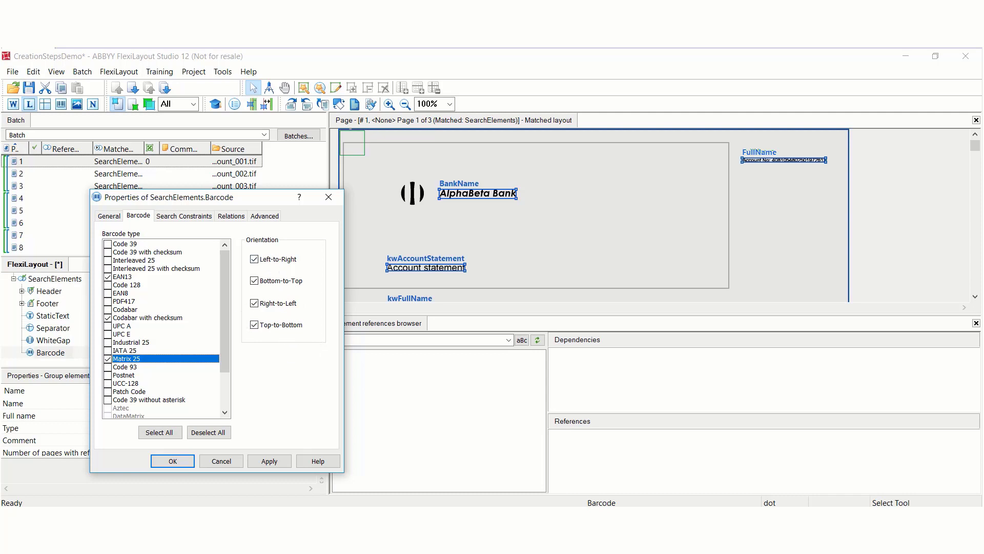
# - Try selecting all barcode types and clearing them all, and discard the barcode element's property changes
pyautogui.press('Home')
pyautogui.press('space')
pyautogui.click(163, 432)
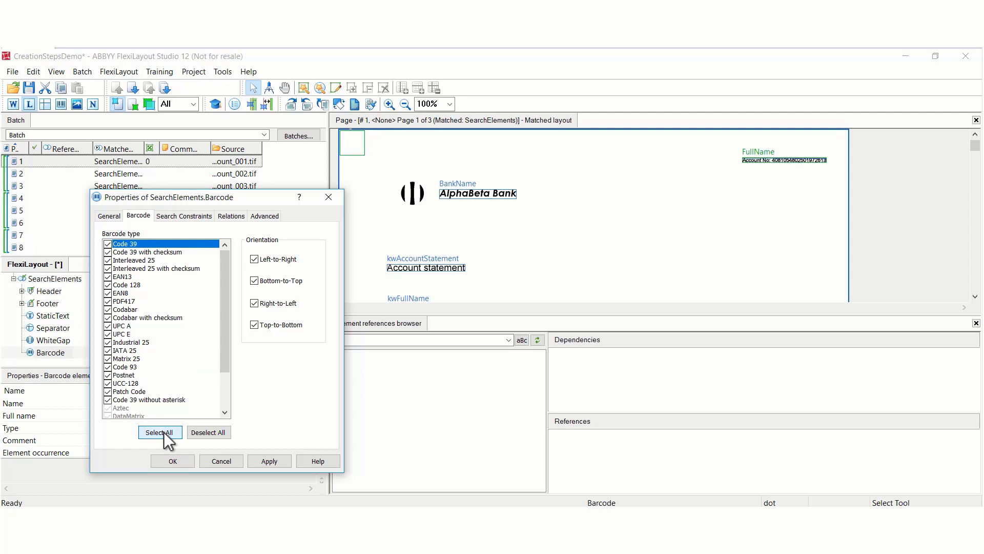
pyautogui.click(206, 433)
pyautogui.click(221, 460)
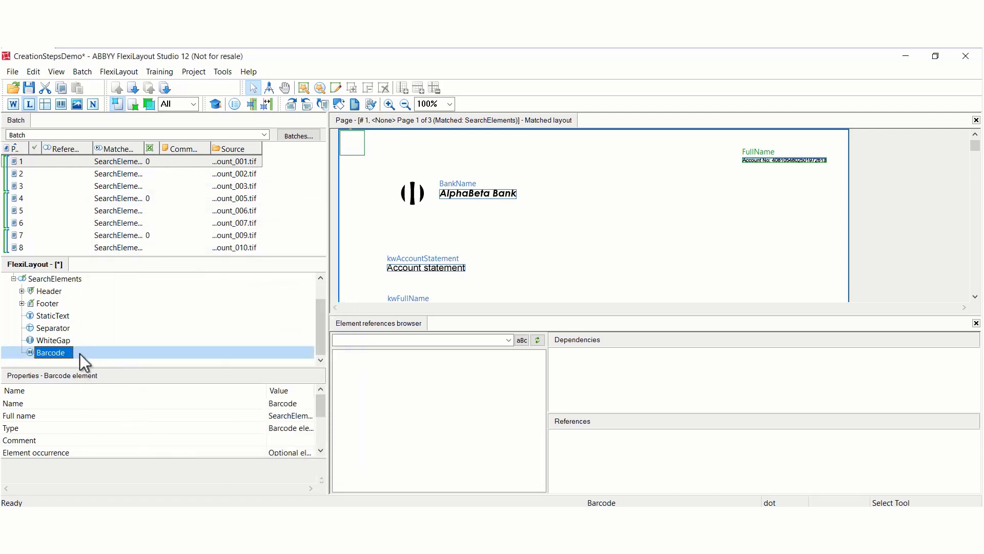
# - Add a Character String element under SearchElements
pyautogui.rightClick(63, 280)
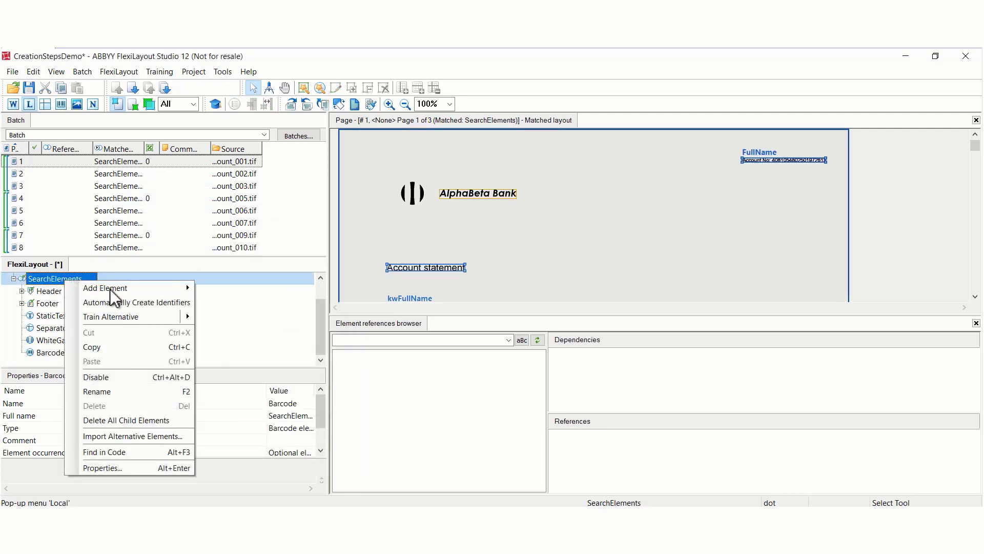
pyautogui.moveTo(112, 288)
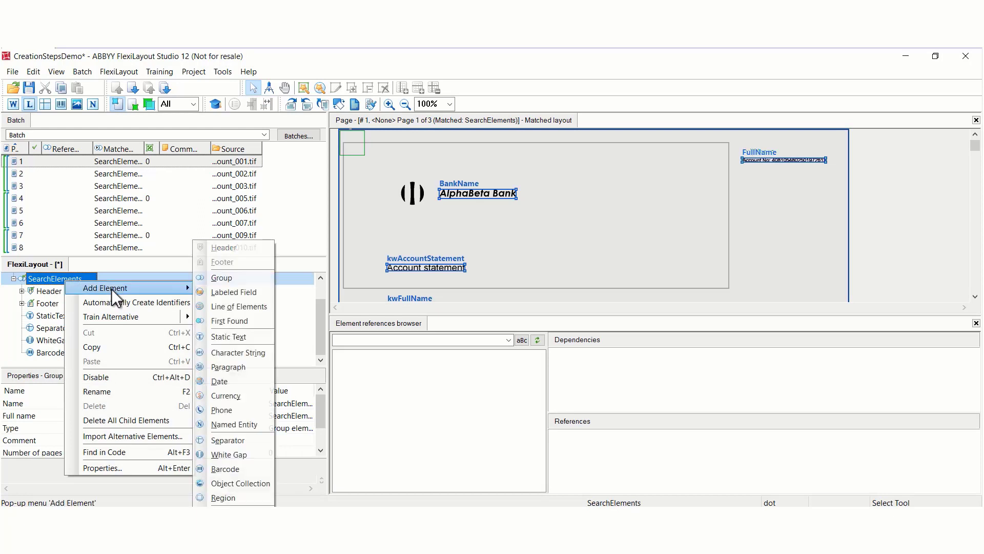
pyautogui.click(238, 353)
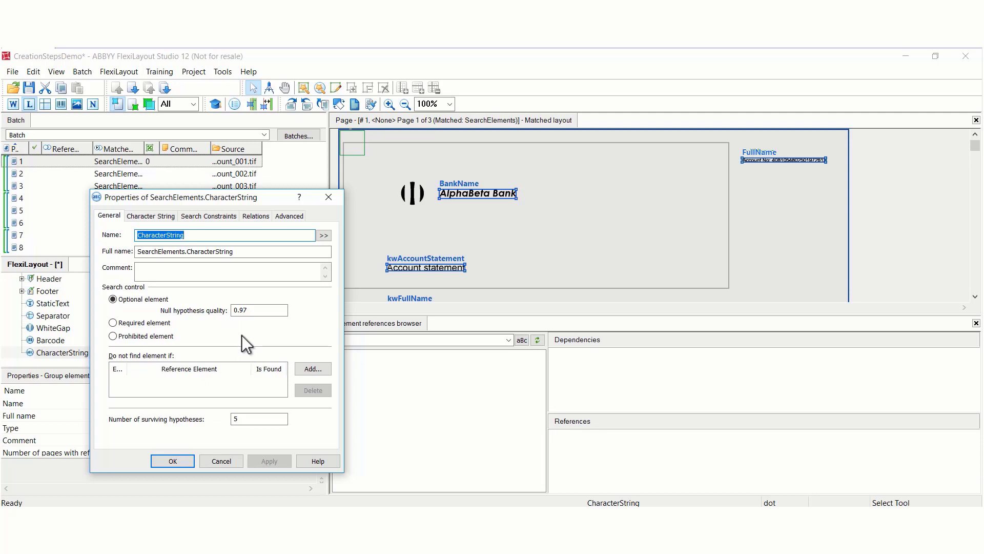
# - Switch the character string to Regular expression and examine the expression components offered in the Regular Expression Editor without adding any
pyautogui.click(156, 214)
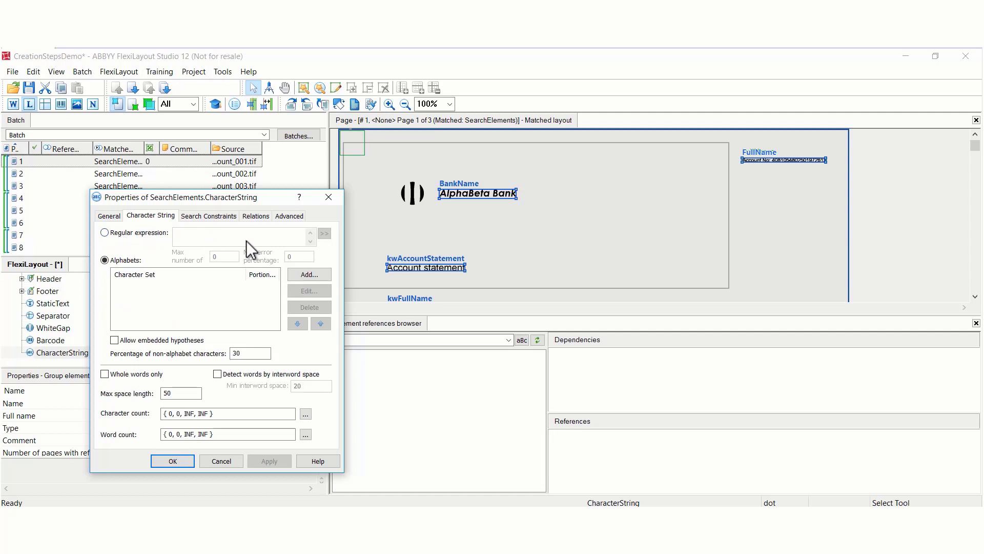
pyautogui.click(105, 233)
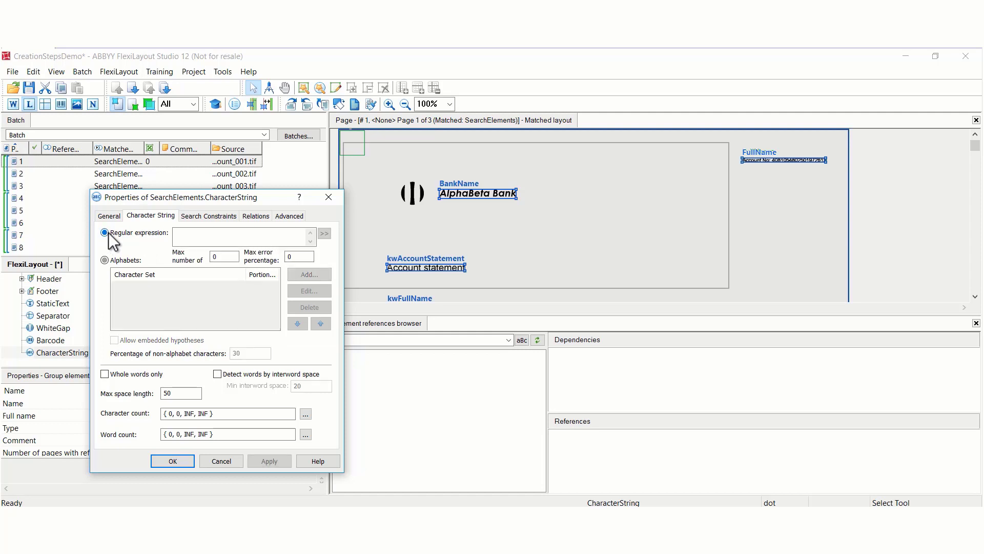
pyautogui.click(324, 233)
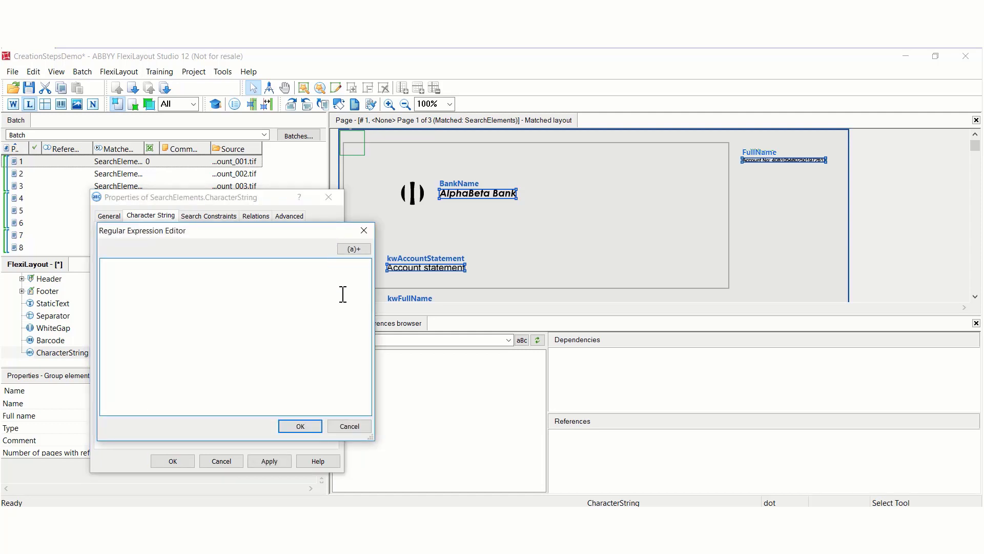
pyautogui.click(355, 249)
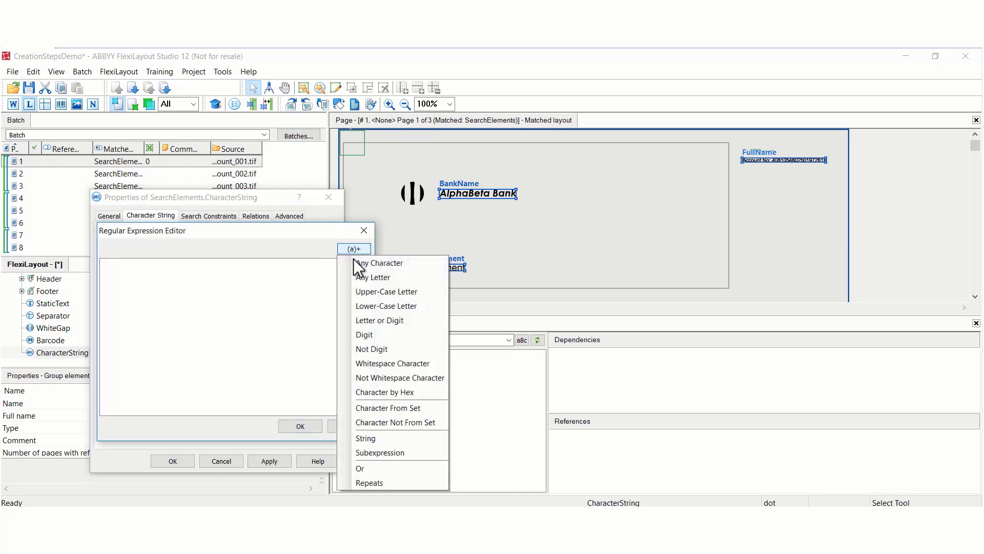
pyautogui.click(330, 424)
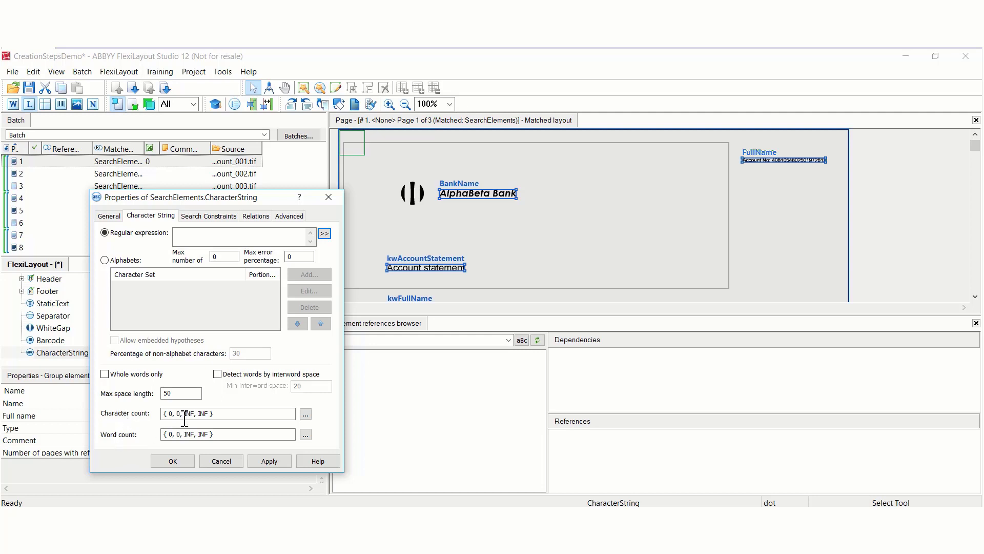
# - Set the first two values of the character count interval to 10 and 15
pyautogui.click(265, 413)
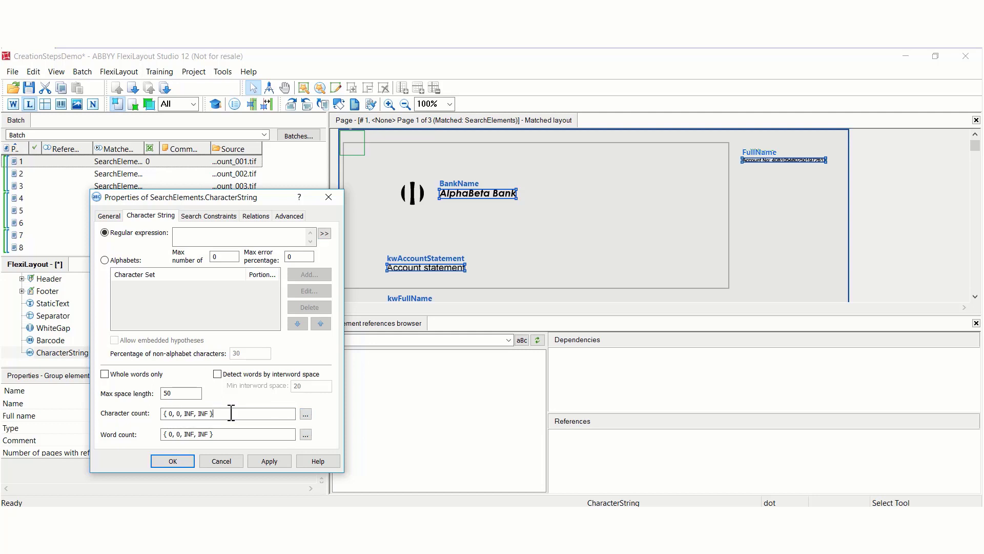
pyautogui.click(174, 413)
pyautogui.doubleClick(172, 414)
pyautogui.write('10, 15')
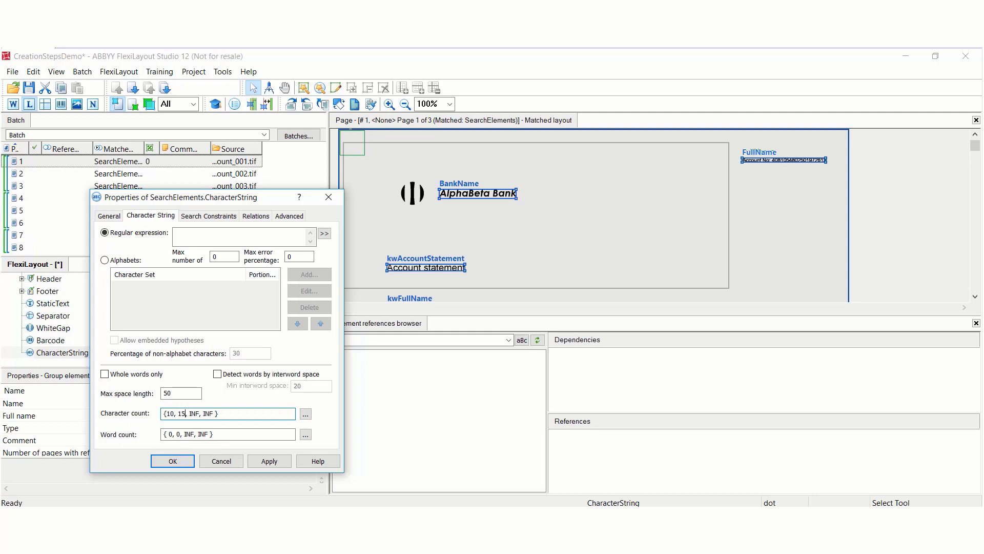
# - Set the last two character count values to 20 and 30, and discard the interval editor and element property changes
pyautogui.doubleClick(197, 414)
pyautogui.press('Right')
pyautogui.press('Left')
pyautogui.press('BackSpace')
pyautogui.press('BackSpace')
pyautogui.press('BackSpace')
pyautogui.press('BackSpace')
pyautogui.write('20,30')
pyautogui.press('Delete')
pyautogui.press('Delete')
pyautogui.press('Delete')
pyautogui.press('Delete')
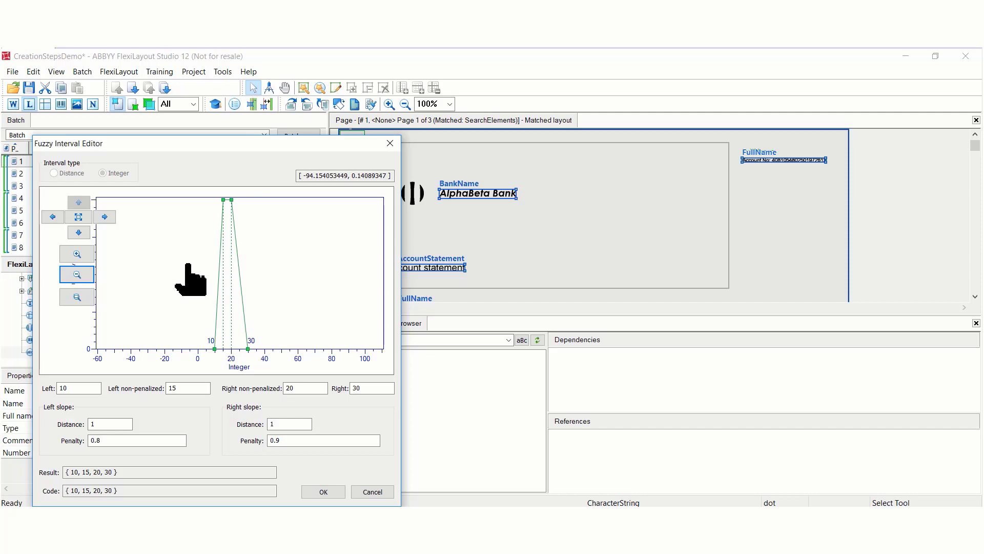
pyautogui.click(381, 493)
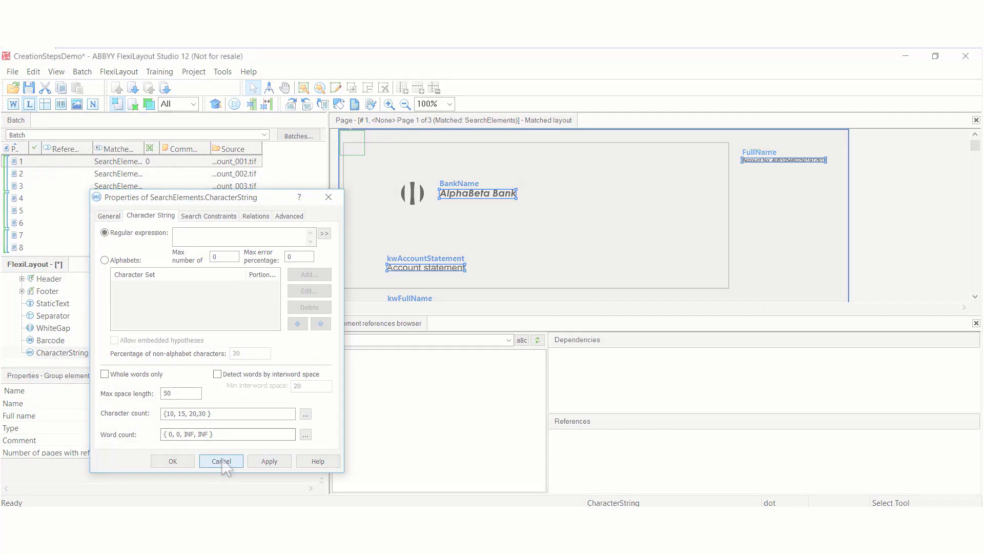
pyautogui.click(223, 461)
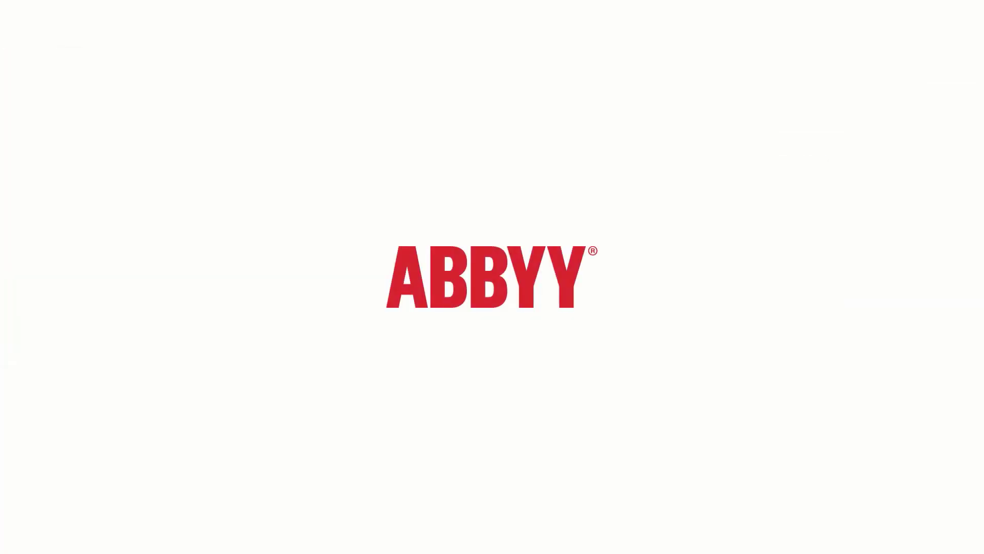